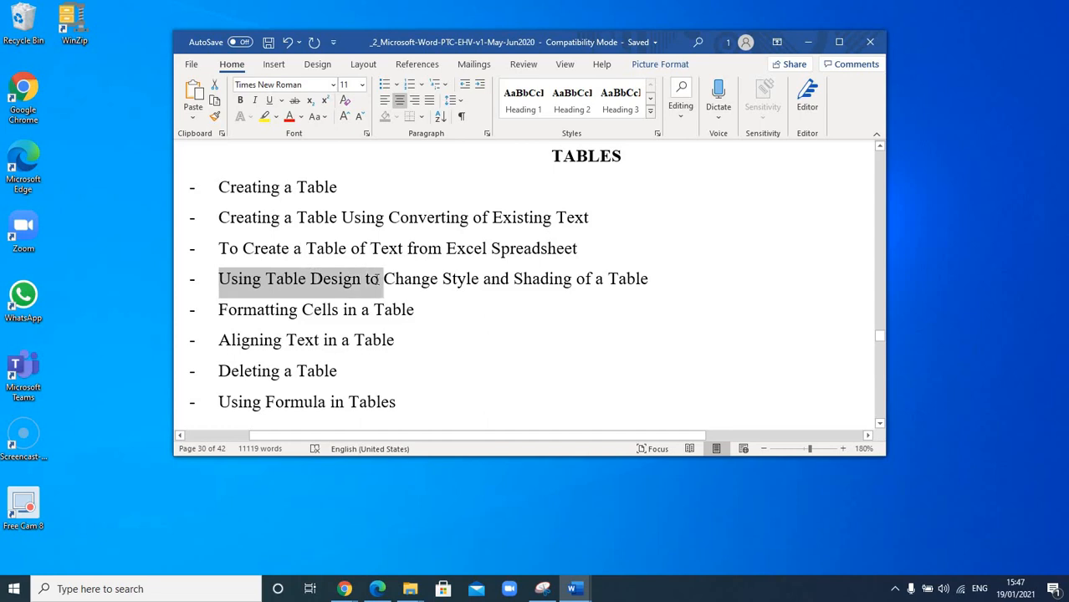
- Highlight the topic on changing a table's style and shading, and switch to the practice document
{"action": "left_click_drag", "start_coordinate": [444, 279], "coordinate": [653, 283]}
{"action": "left_click", "coordinate": [437, 288]}
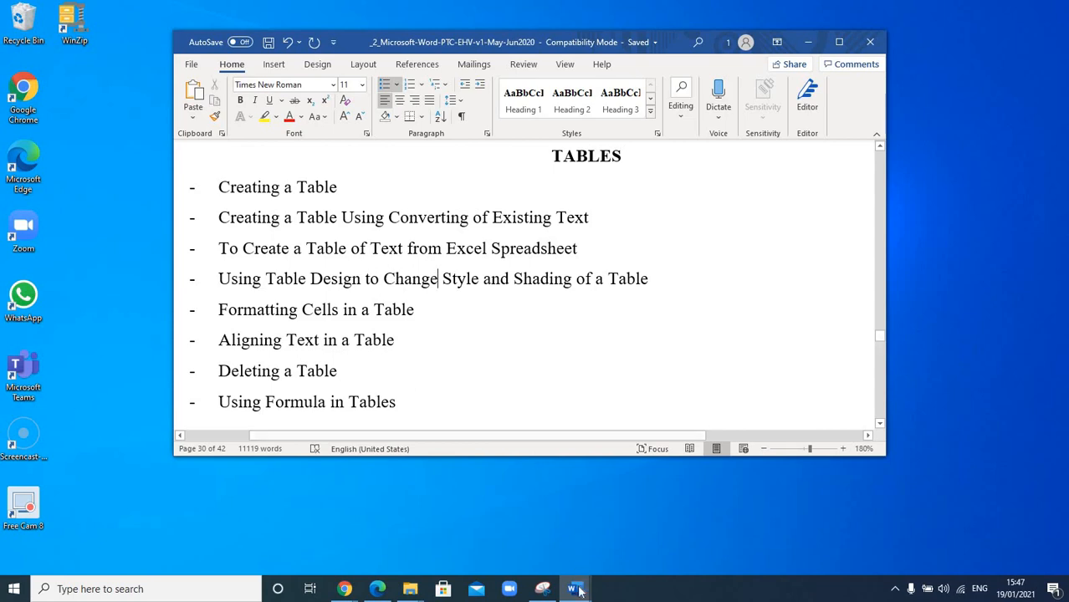
{"action": "left_click", "coordinate": [777, 523]}
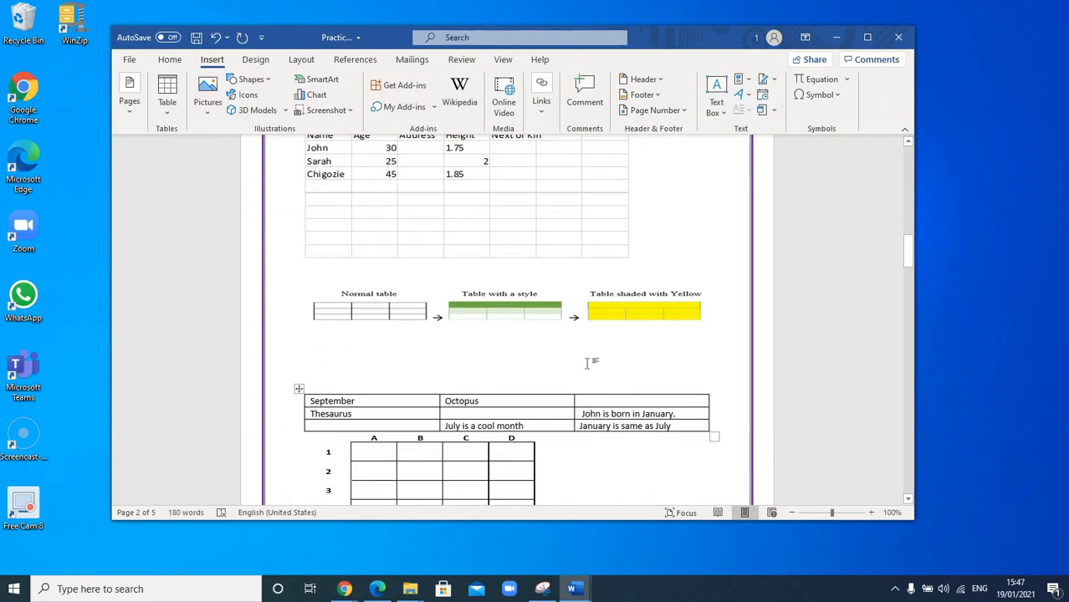
- Stretch the picture comparing normal, styled and yellow-shaded tables slightly taller, and deselect it
{"action": "left_click", "coordinate": [509, 318]}
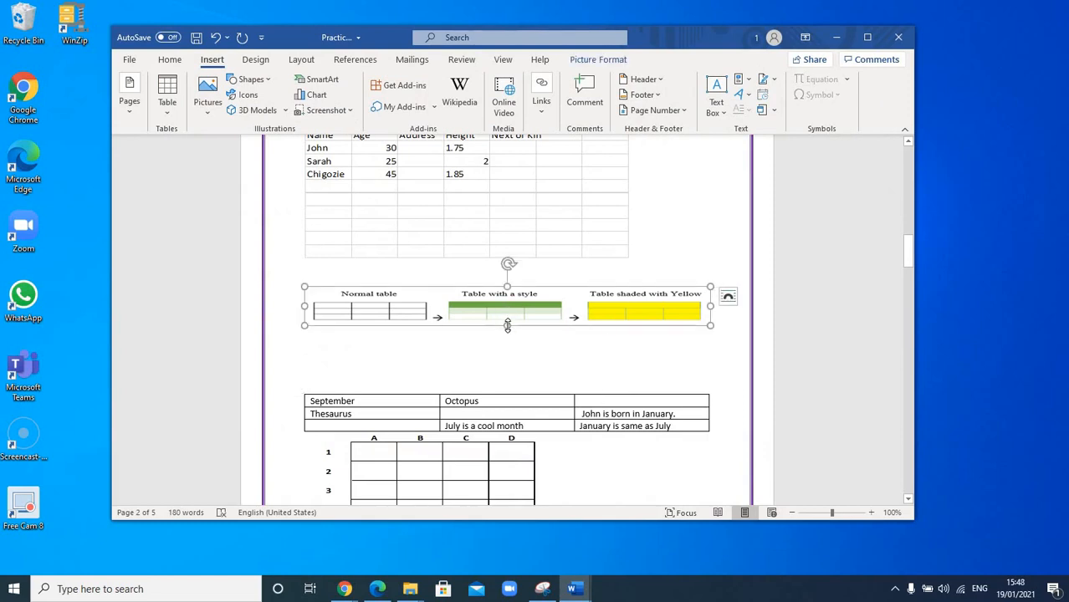
{"action": "left_click_drag", "start_coordinate": [508, 333], "coordinate": [507, 346]}
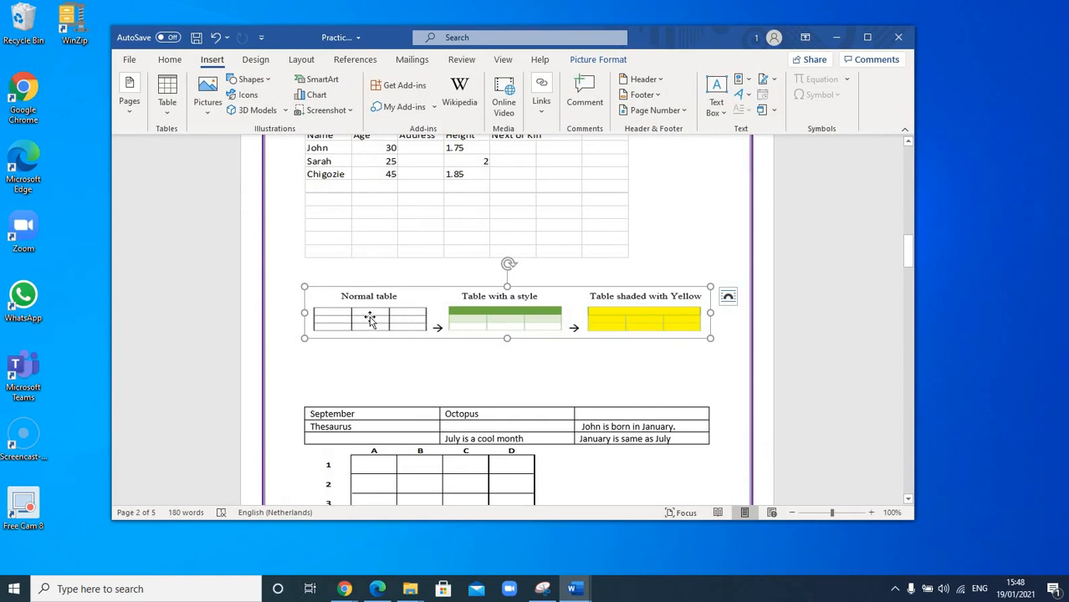
{"action": "left_click", "coordinate": [374, 348]}
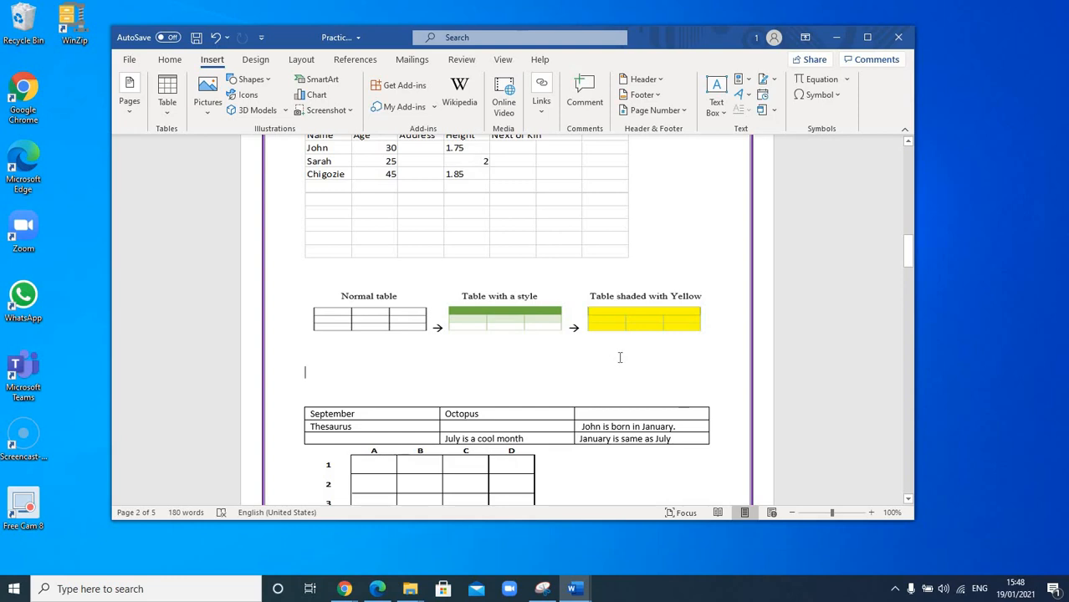
- Compare the text table starting with September with the A–D grid picture directly below it
{"action": "scroll", "coordinate": [620, 358], "scroll_direction": "down", "scroll_amount": 1}
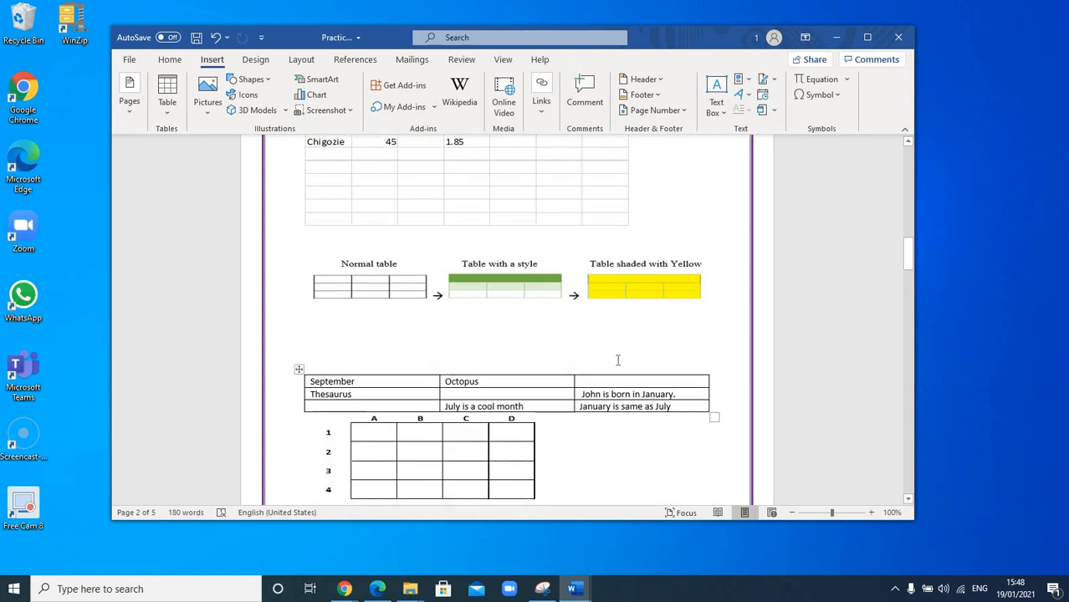
{"action": "scroll", "coordinate": [368, 355], "scroll_direction": "down", "scroll_amount": 1}
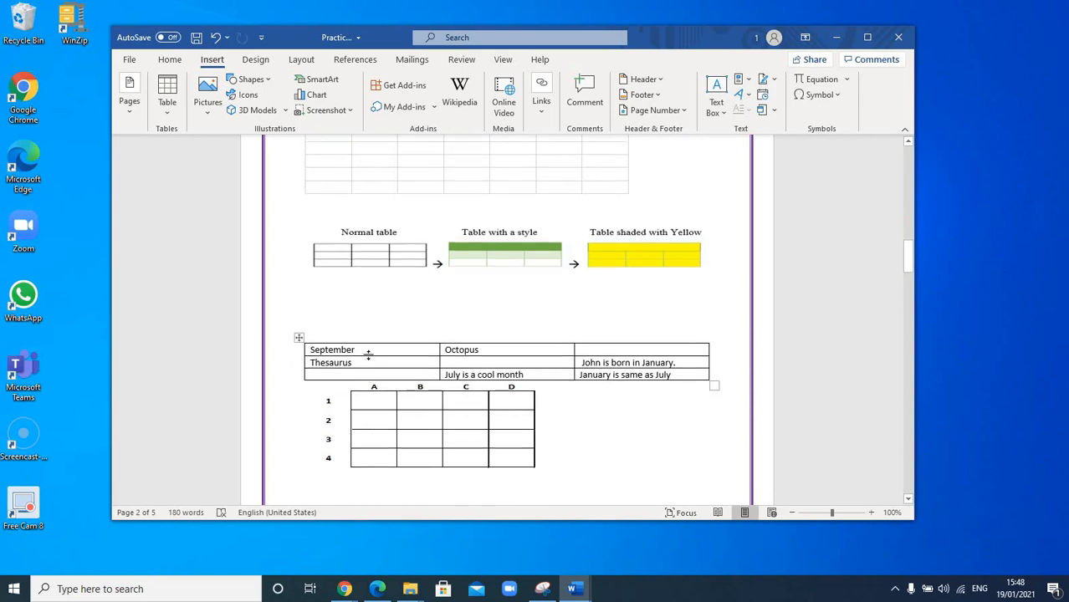
{"action": "left_click", "coordinate": [319, 349]}
{"action": "left_click", "coordinate": [352, 327]}
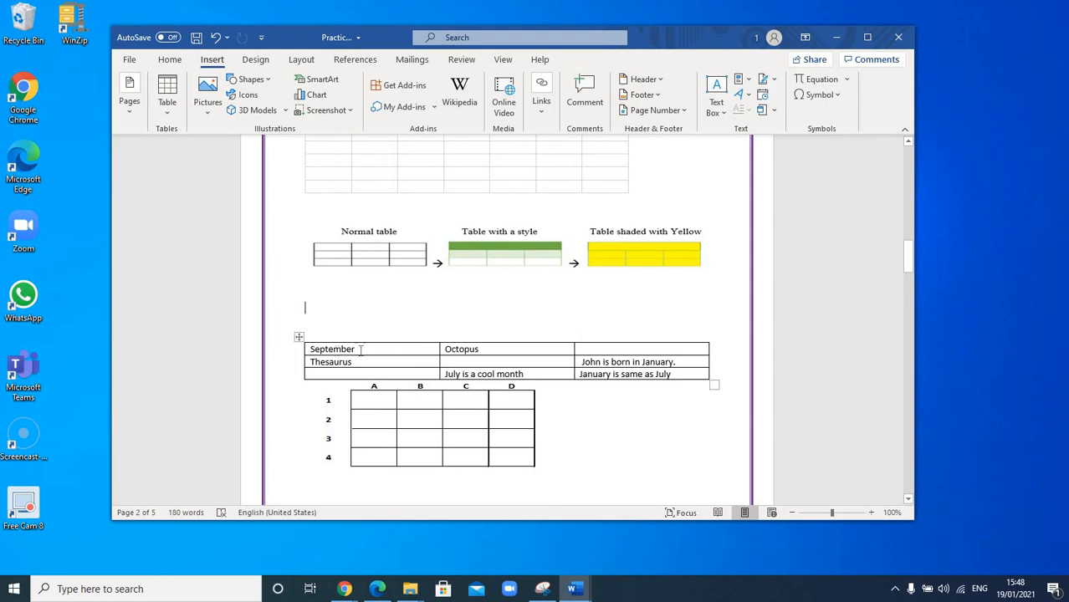
{"action": "left_click", "coordinate": [487, 351]}
{"action": "left_click", "coordinate": [295, 437]}
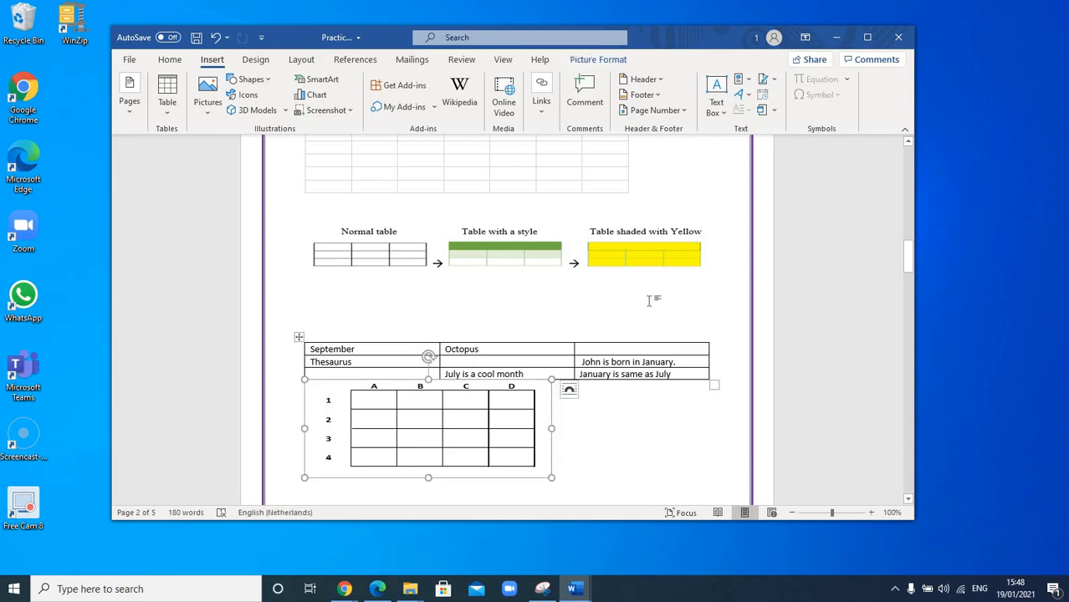
{"action": "left_click", "coordinate": [660, 325]}
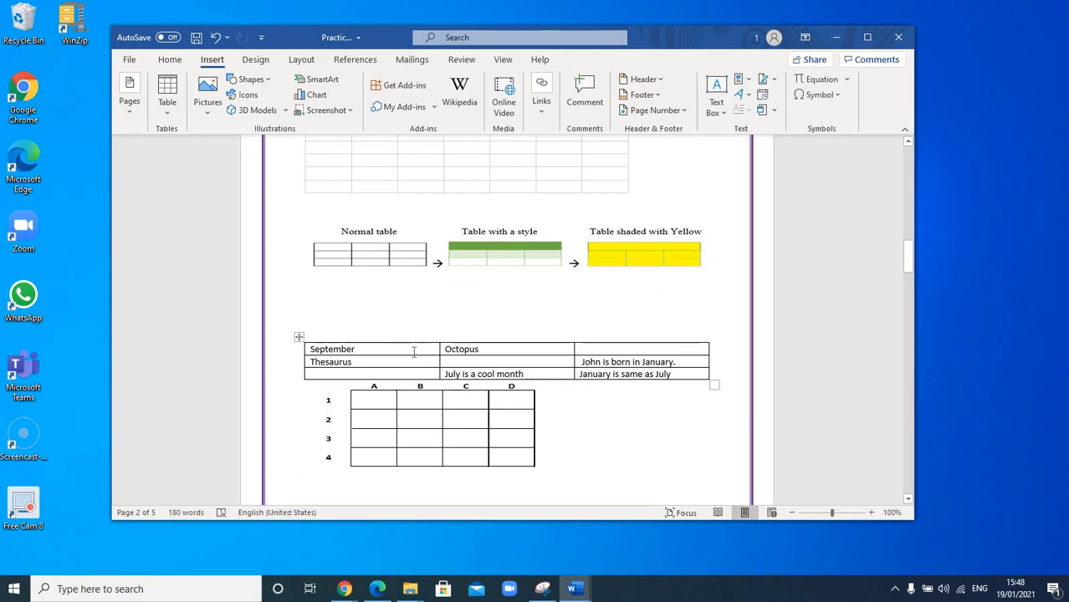
- Apply the Grid Table 4 - Accent 1 style to the table starting with September, and switch it to the matching green style
{"action": "left_click", "coordinate": [298, 338]}
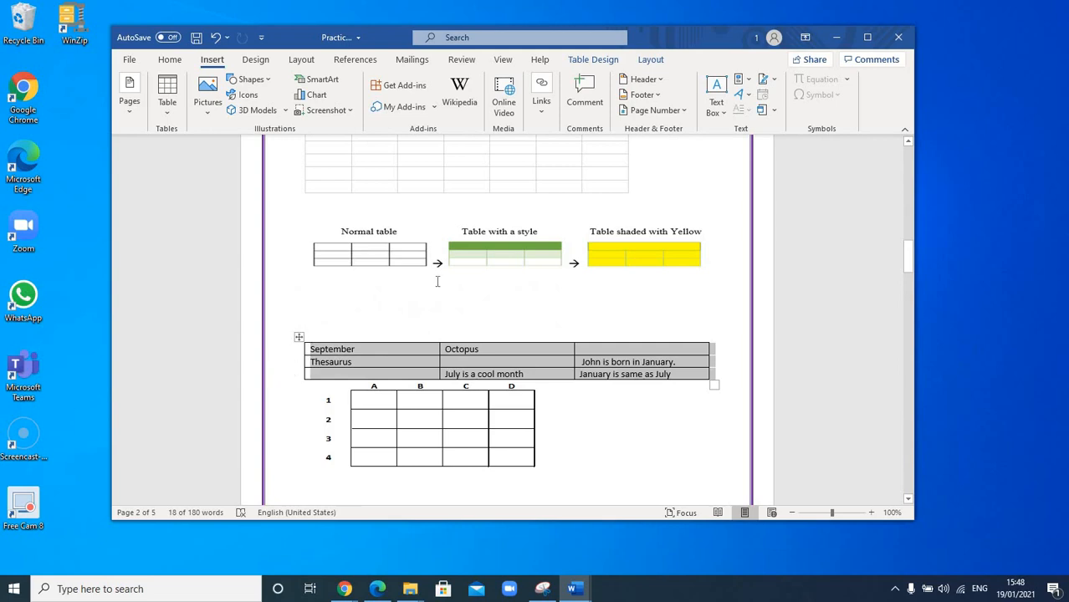
{"action": "left_click", "coordinate": [594, 60]}
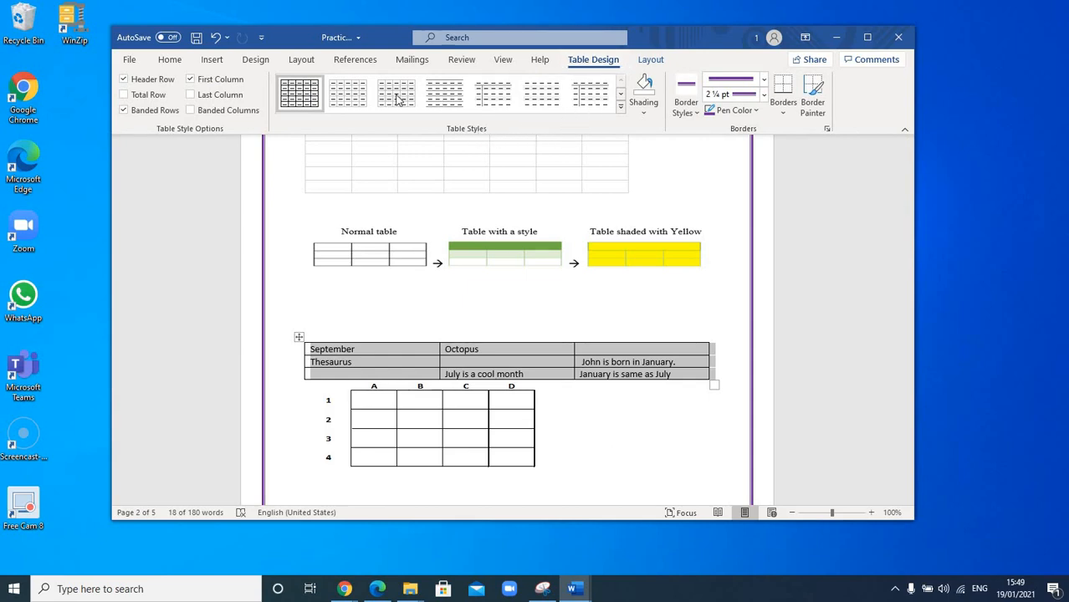
{"action": "left_click", "coordinate": [620, 108]}
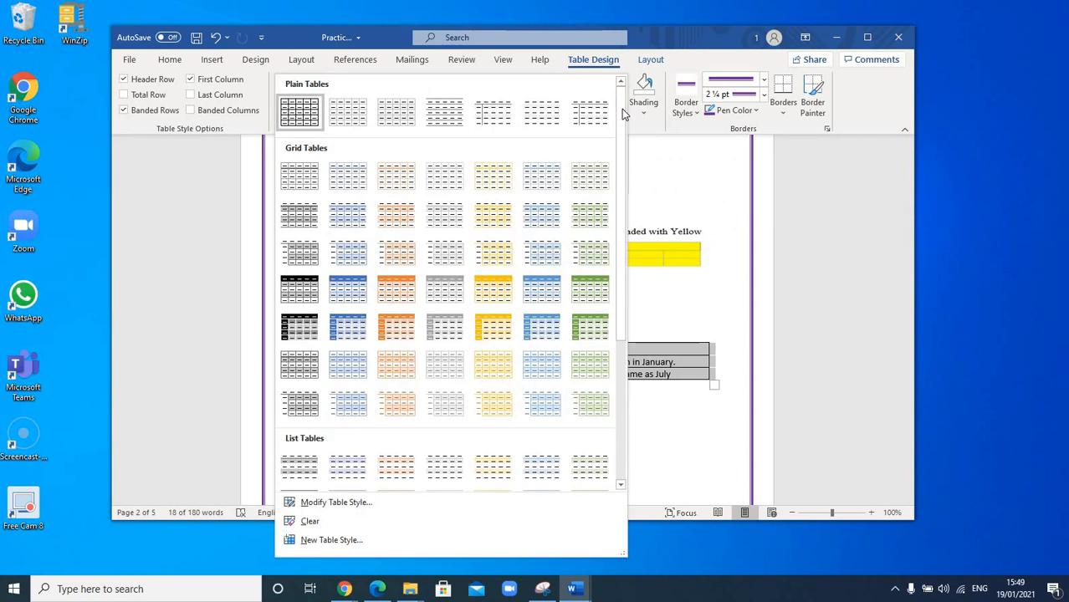
{"action": "left_click", "coordinate": [352, 293]}
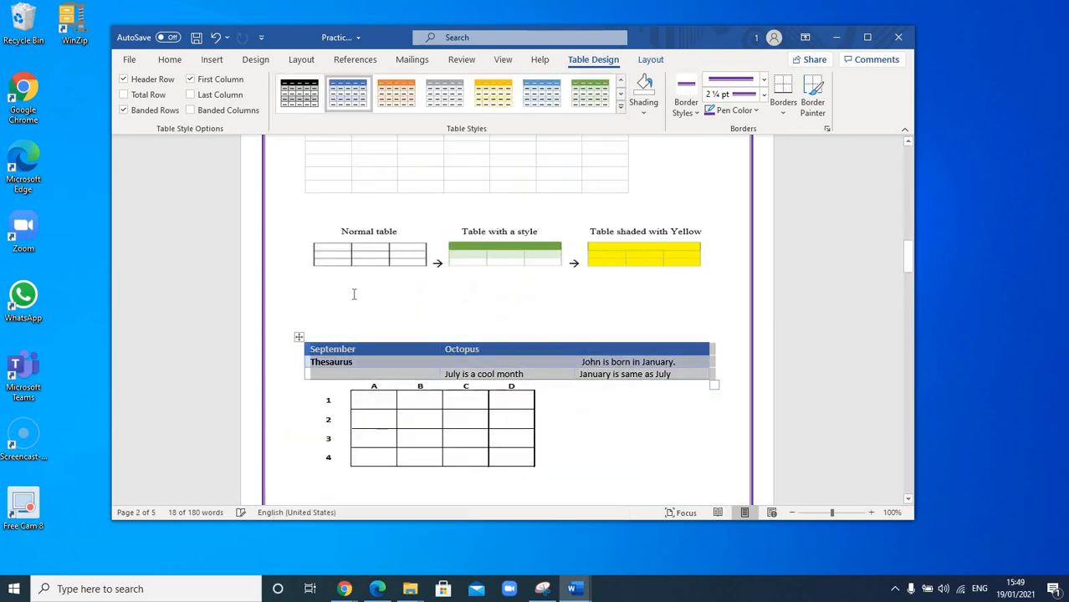
{"action": "left_click", "coordinate": [532, 374]}
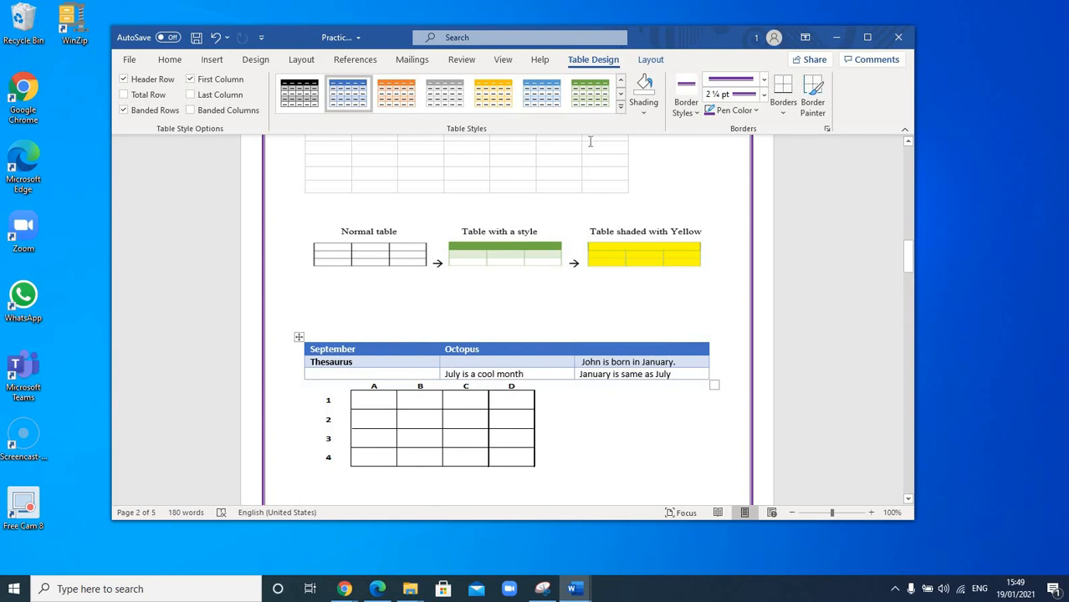
{"action": "left_click", "coordinate": [592, 98]}
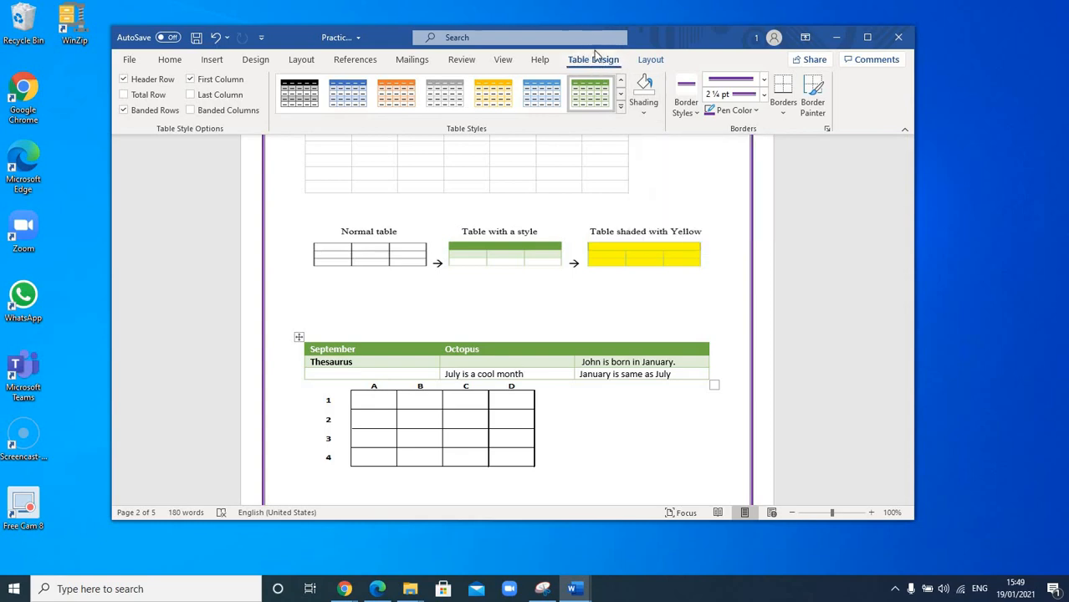
- Shade the "July is a cool month" cell yellow, and undo that shading
{"action": "left_click", "coordinate": [642, 114]}
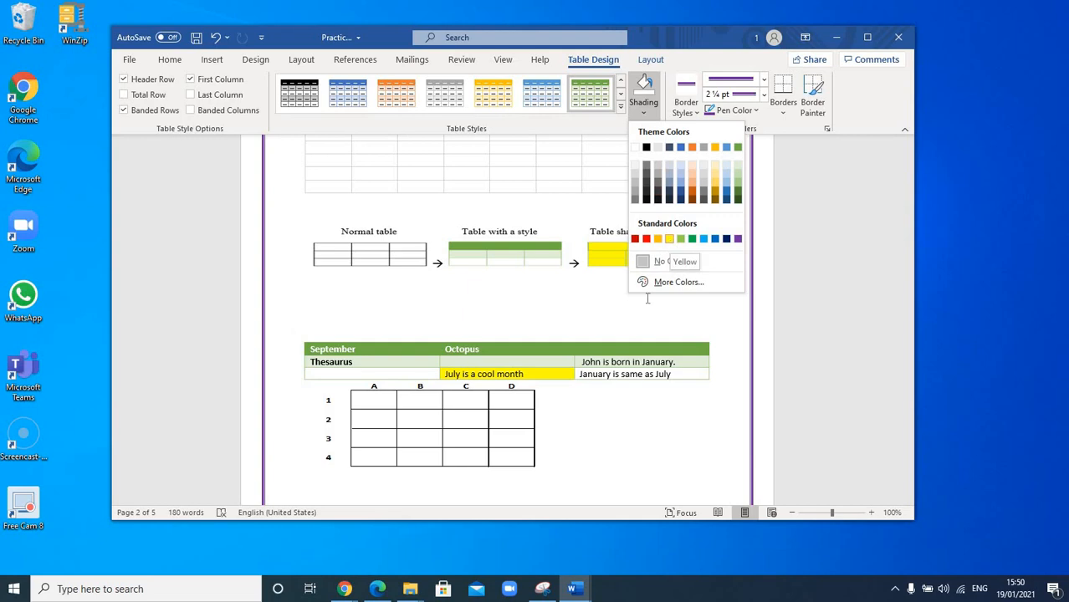
{"action": "left_click", "coordinate": [669, 241]}
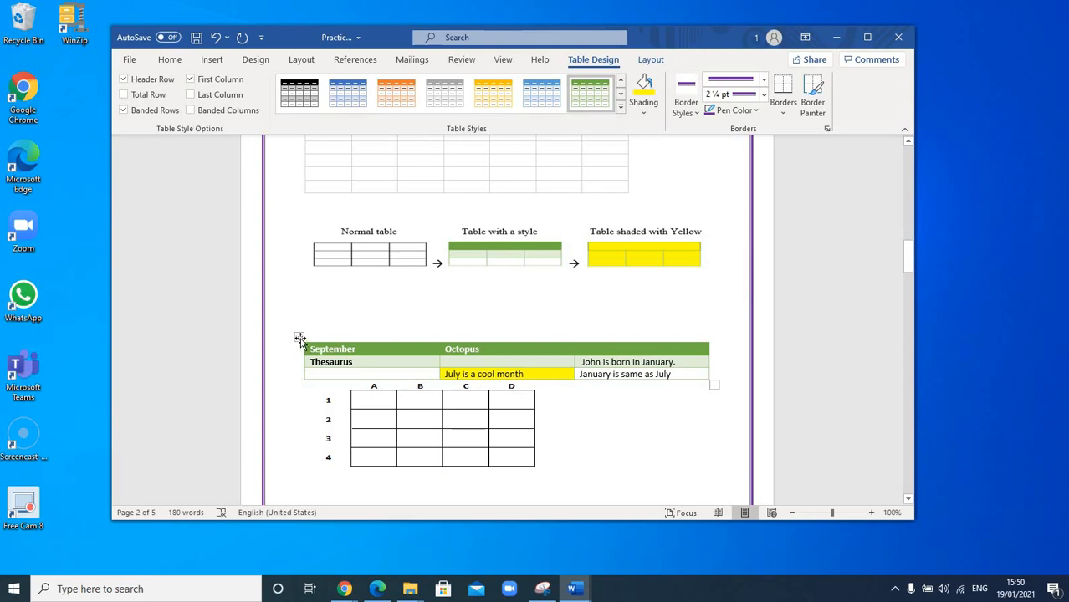
{"action": "left_click", "coordinate": [216, 39]}
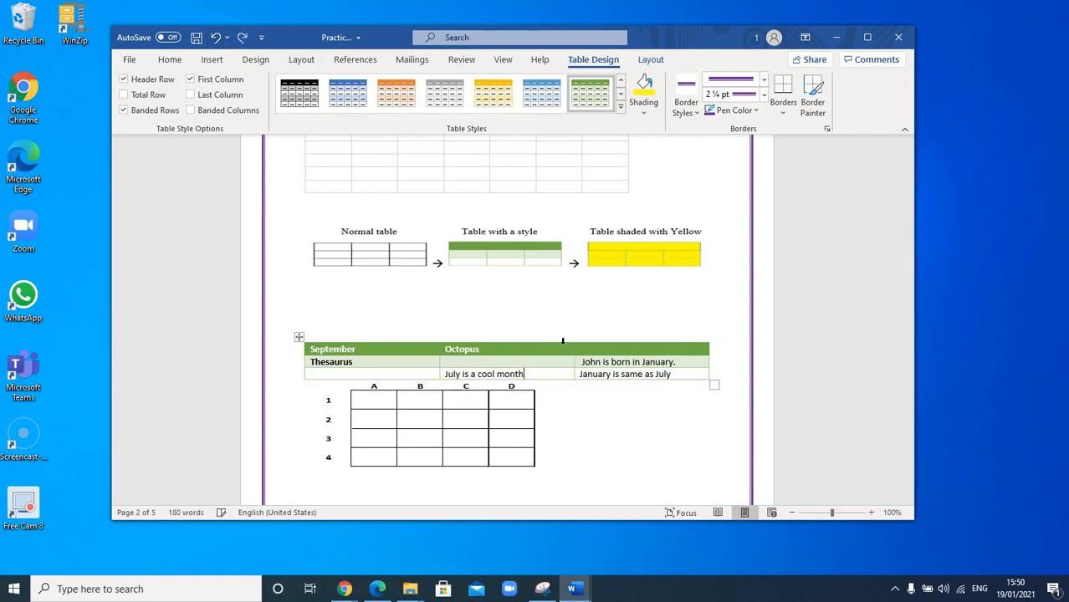
- Shade the whole table starting with September in standard yellow
{"action": "left_click", "coordinate": [299, 336]}
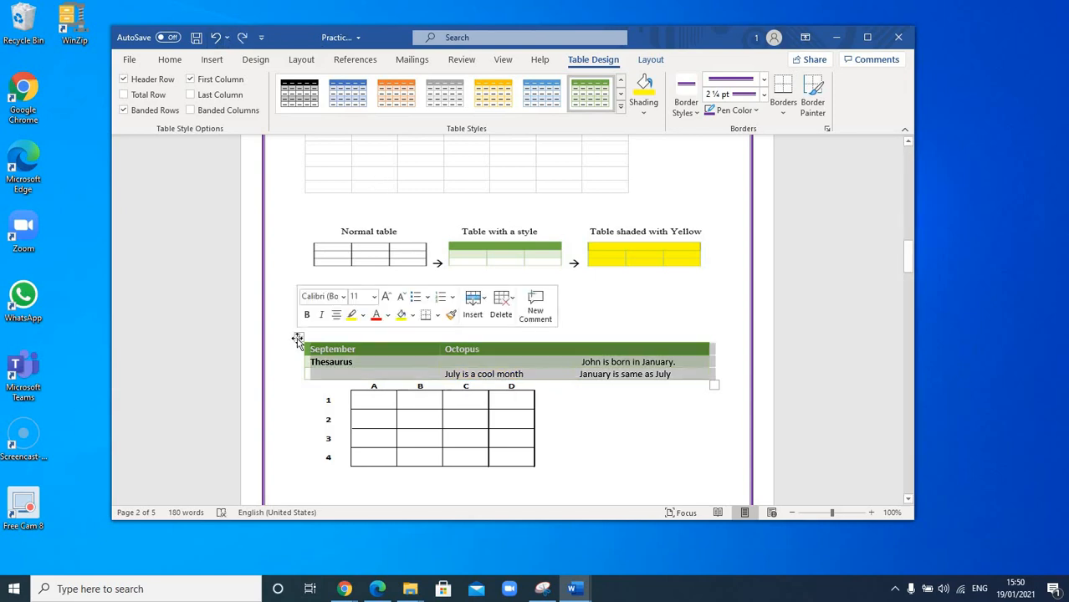
{"action": "left_click", "coordinate": [644, 114]}
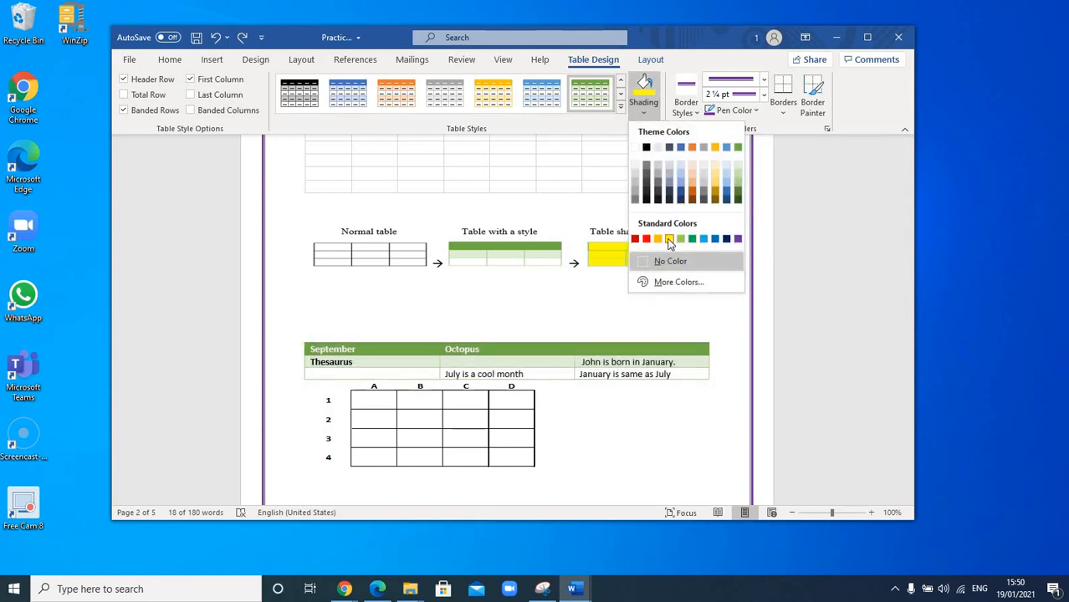
{"action": "left_click", "coordinate": [668, 239]}
{"action": "left_click", "coordinate": [579, 398]}
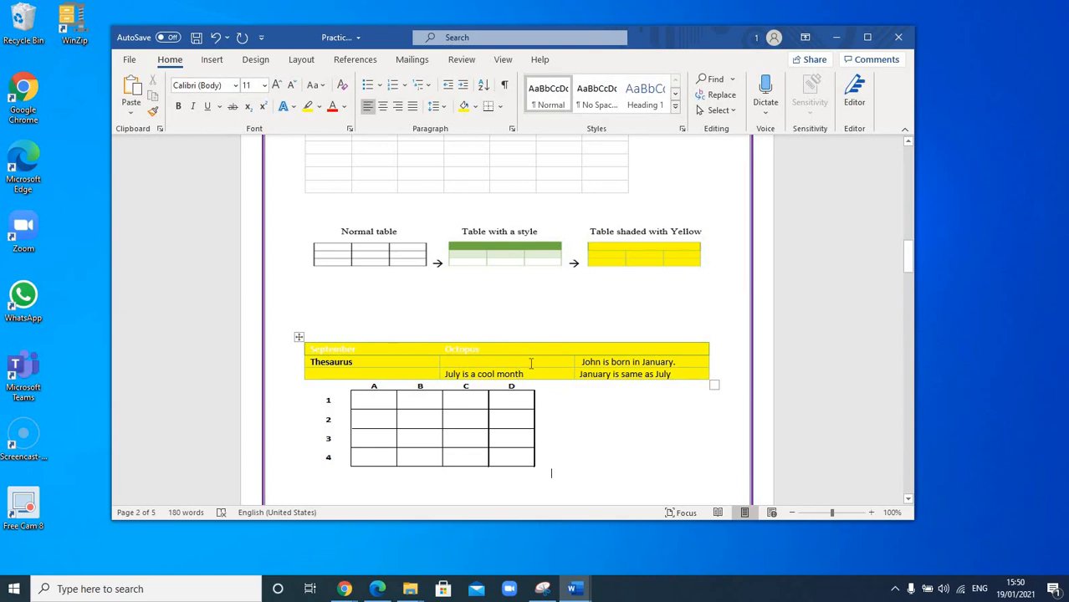
- Set the font color of all text in the yellow September table to Automatic
{"action": "left_click", "coordinate": [298, 338]}
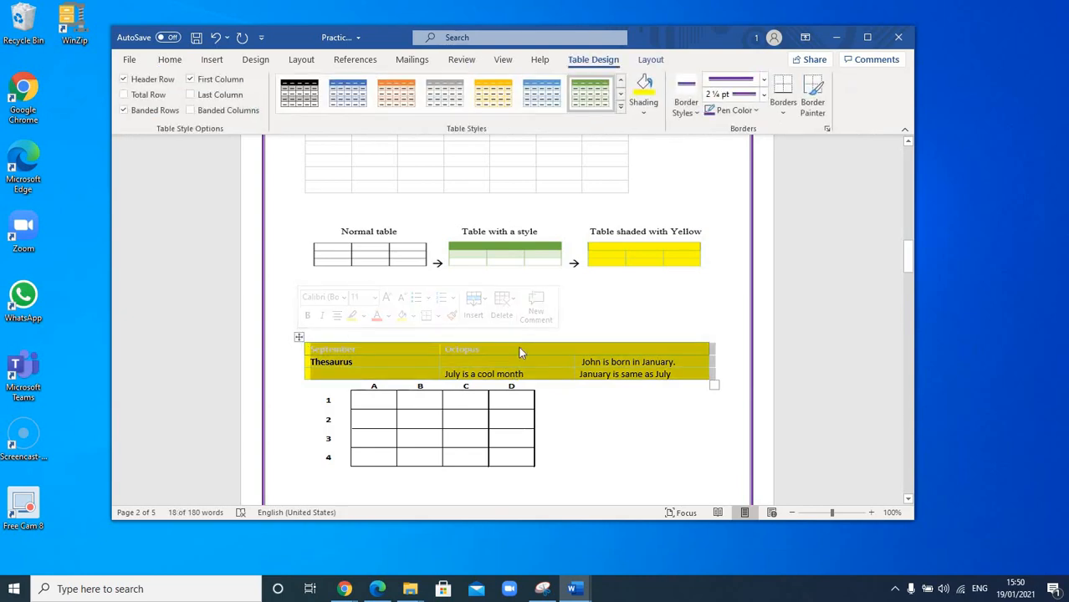
{"action": "left_click", "coordinate": [170, 61]}
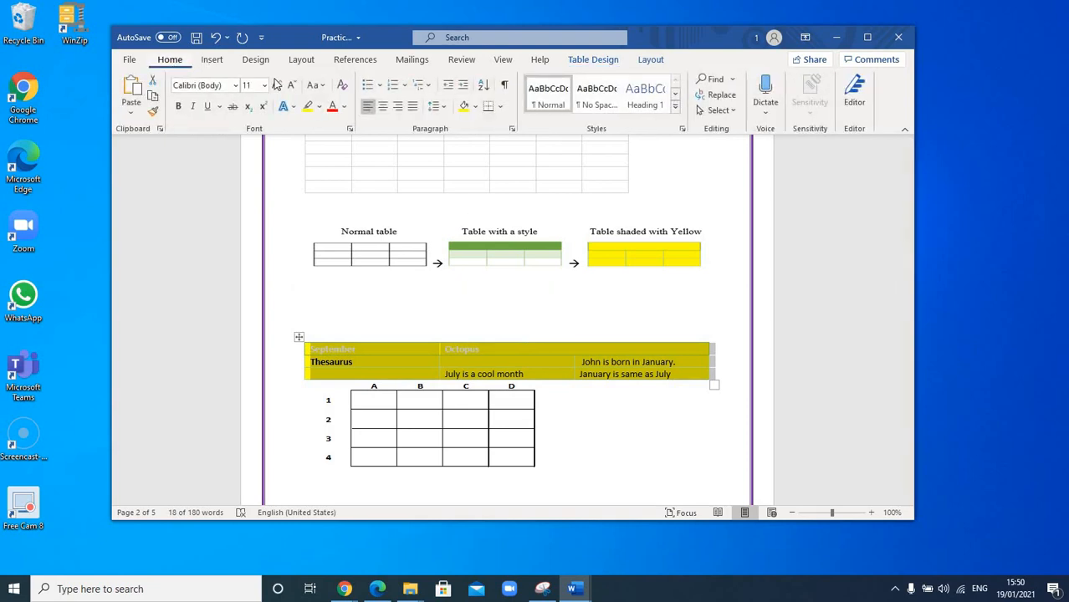
{"action": "left_click", "coordinate": [348, 110]}
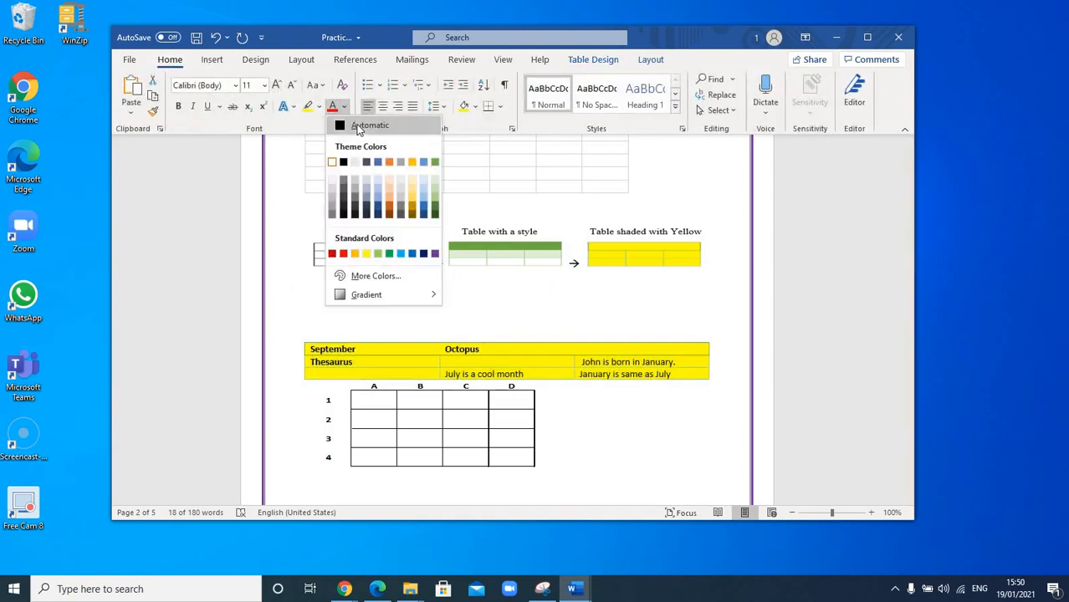
{"action": "left_click", "coordinate": [358, 127]}
{"action": "left_click", "coordinate": [480, 374]}
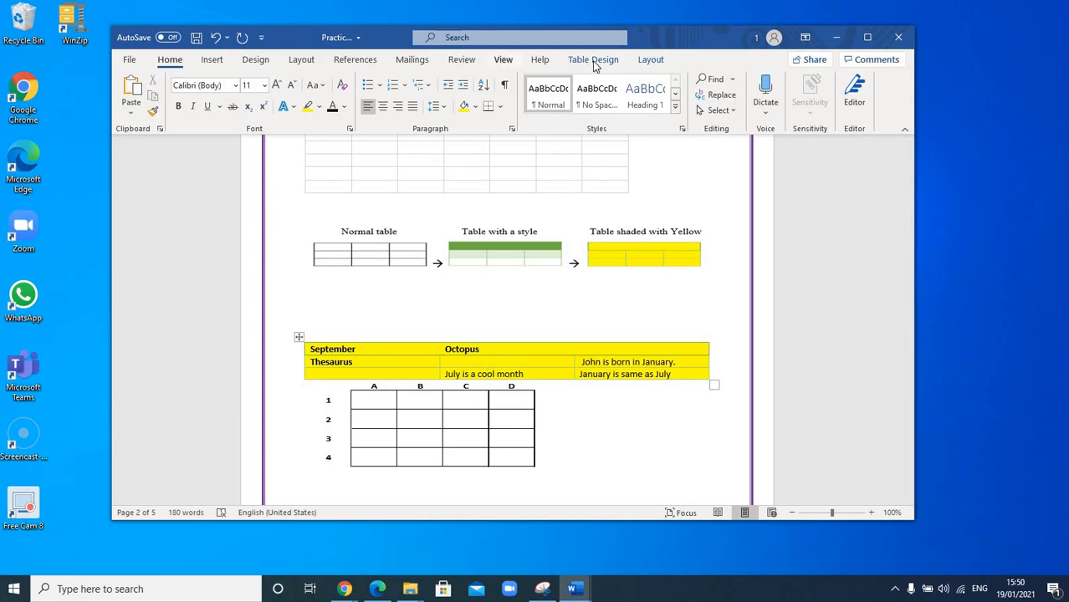
- Apply the gold grid style with a solid header row and first column to the whole September table
{"action": "left_click", "coordinate": [298, 336]}
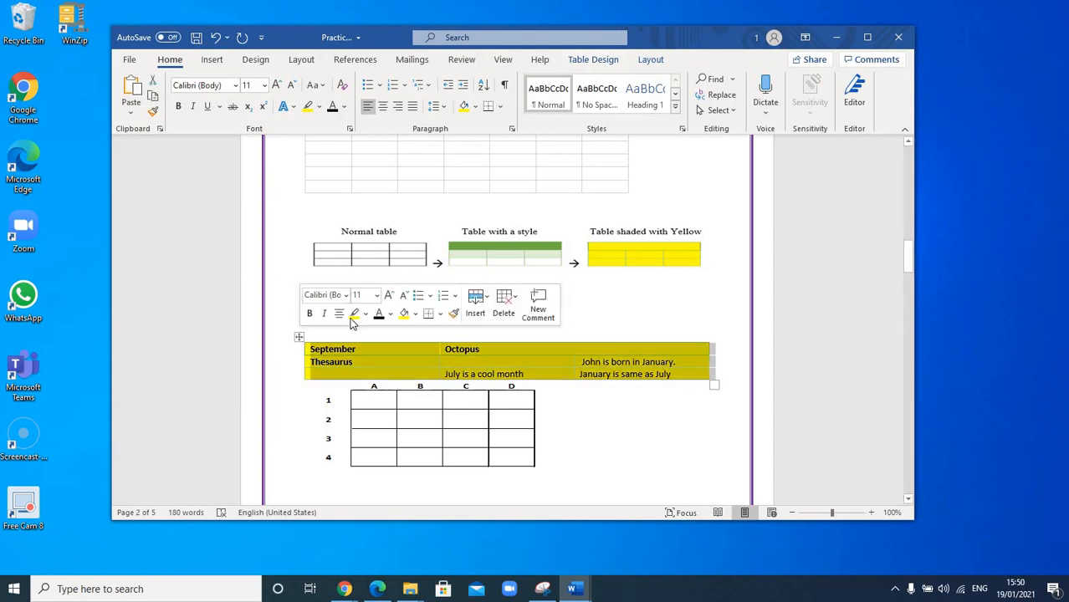
{"action": "left_click", "coordinate": [590, 61]}
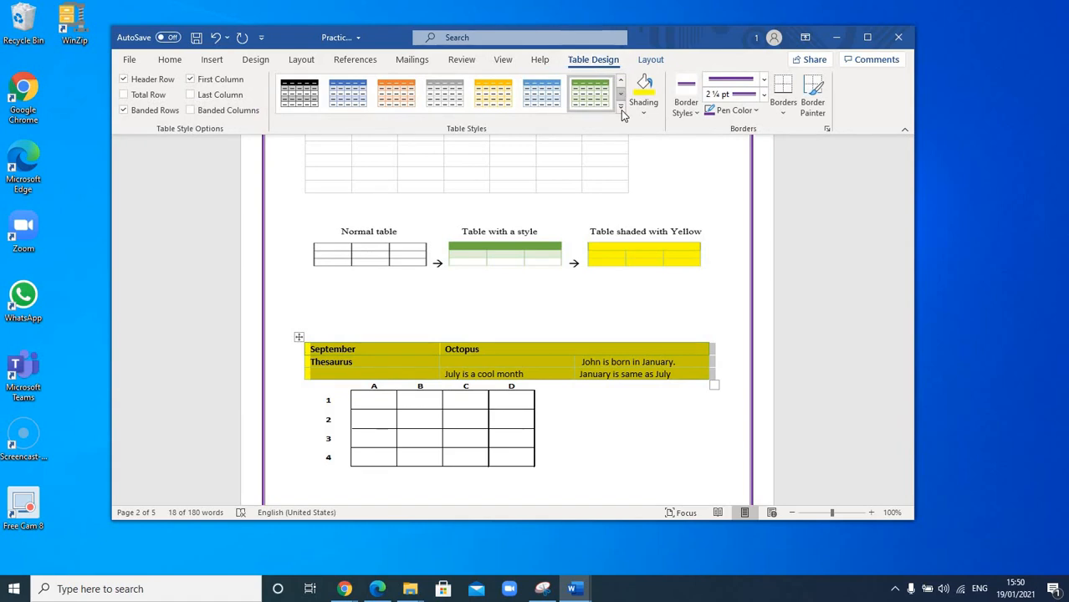
{"action": "left_click", "coordinate": [620, 108]}
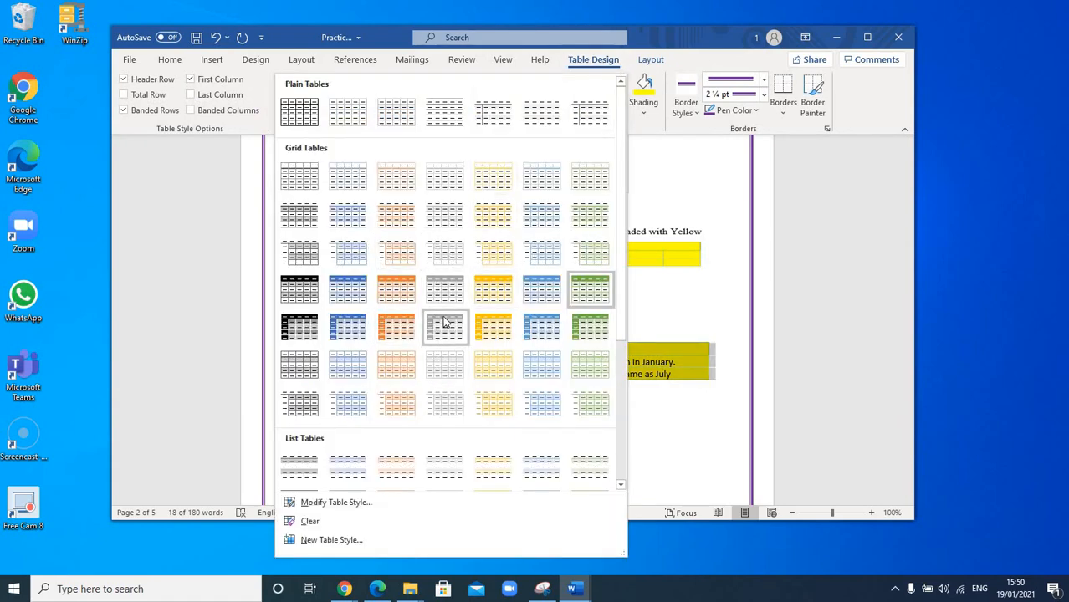
{"action": "left_click", "coordinate": [502, 333]}
{"action": "left_click", "coordinate": [509, 333]}
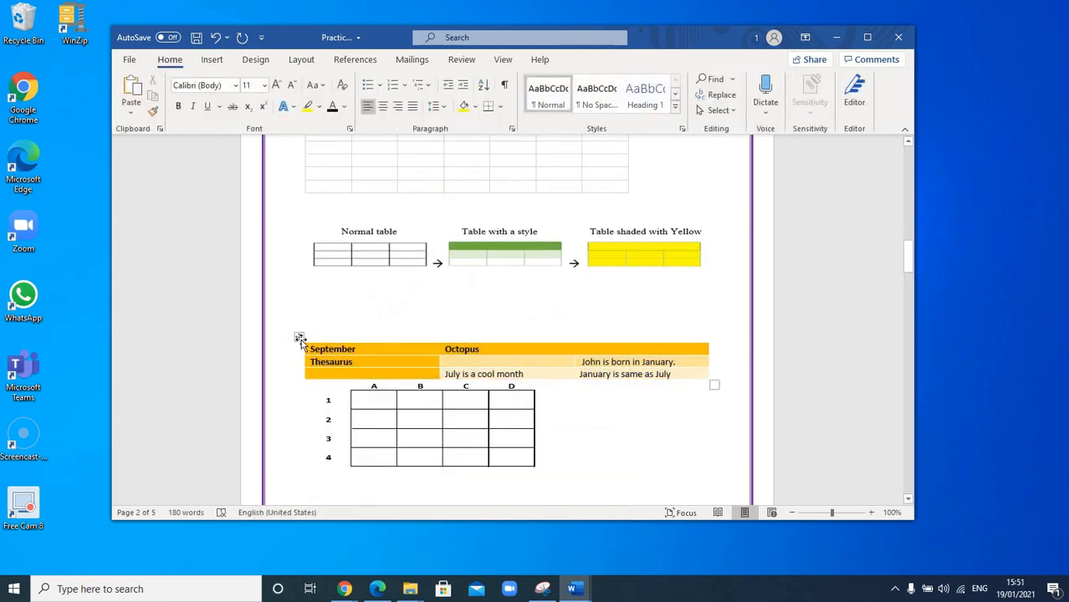
{"action": "left_click", "coordinate": [299, 338]}
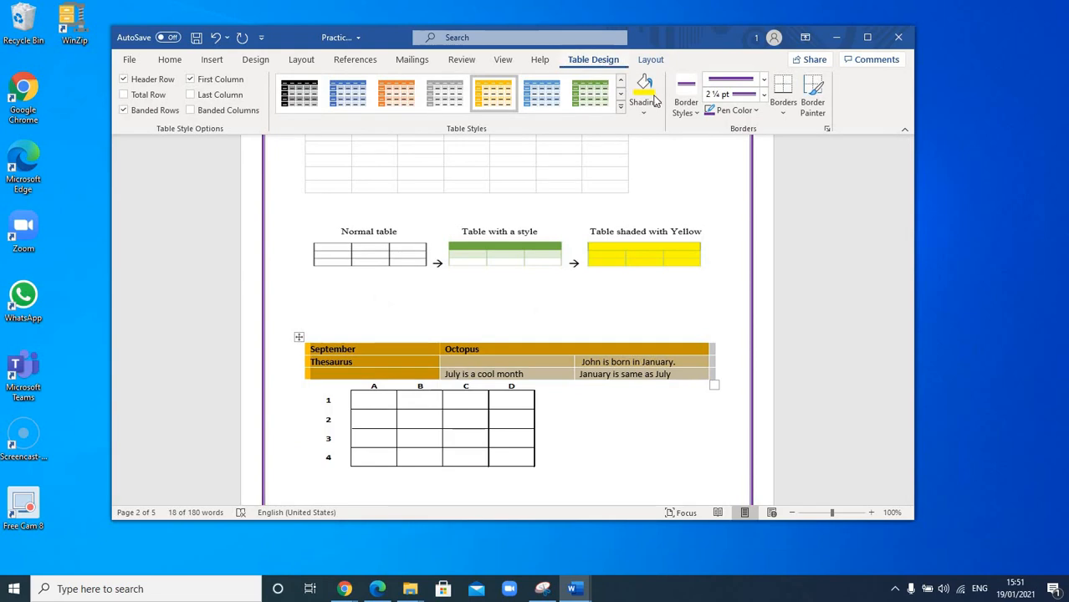
{"action": "left_click", "coordinate": [549, 317]}
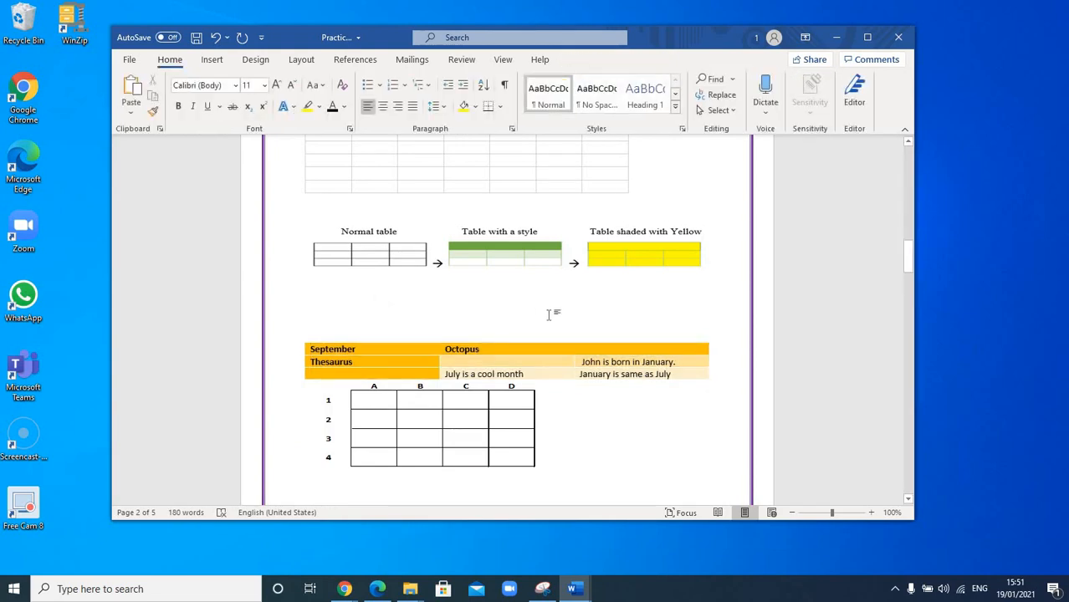